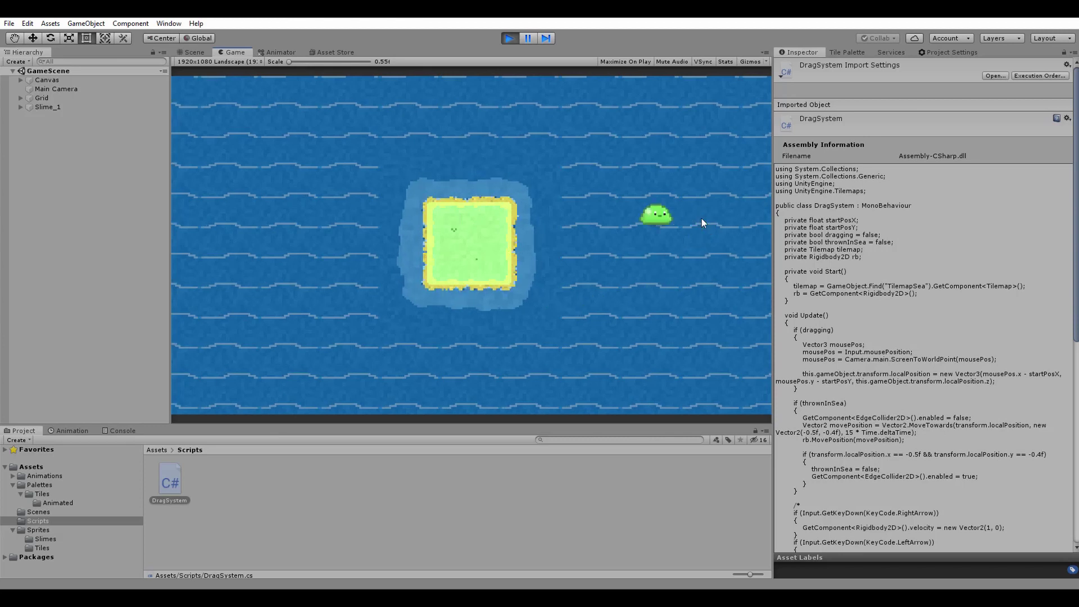
# Test the drag behaviour in the running game by moving the slime off the island into the surrounding water several times.
pyautogui.moveTo(484, 233); pyautogui.dragTo(274, 133)
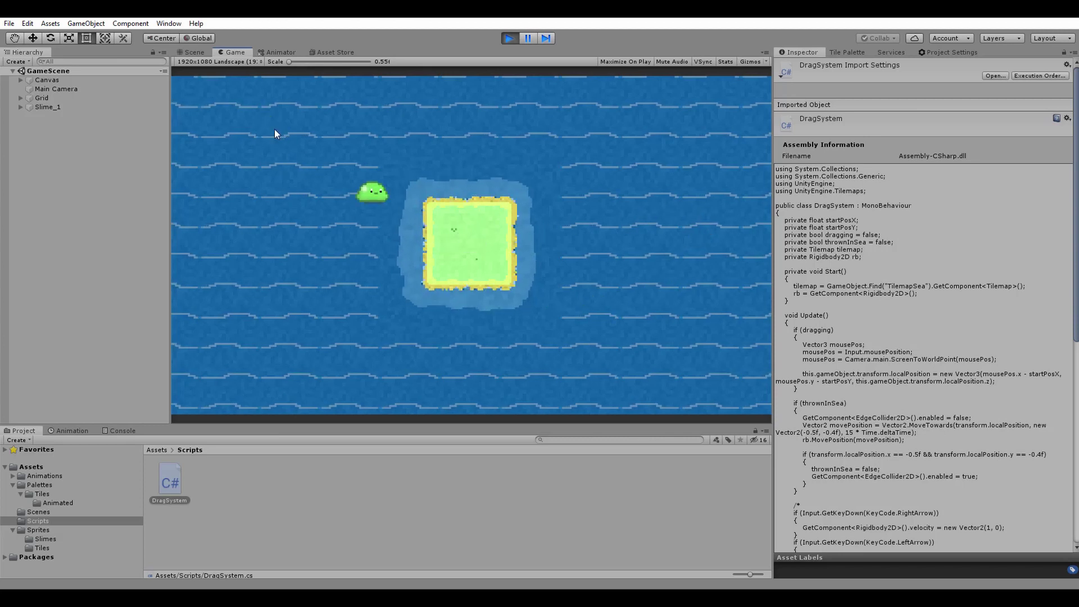
pyautogui.moveTo(475, 243); pyautogui.dragTo(267, 356)
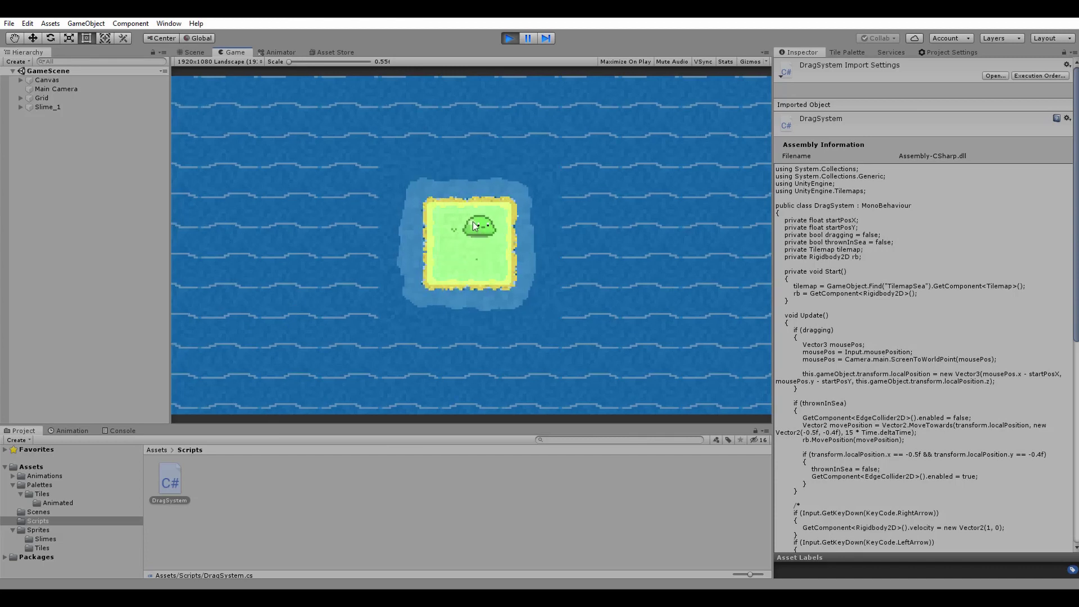
pyautogui.moveTo(473, 221); pyautogui.dragTo(490, 309)
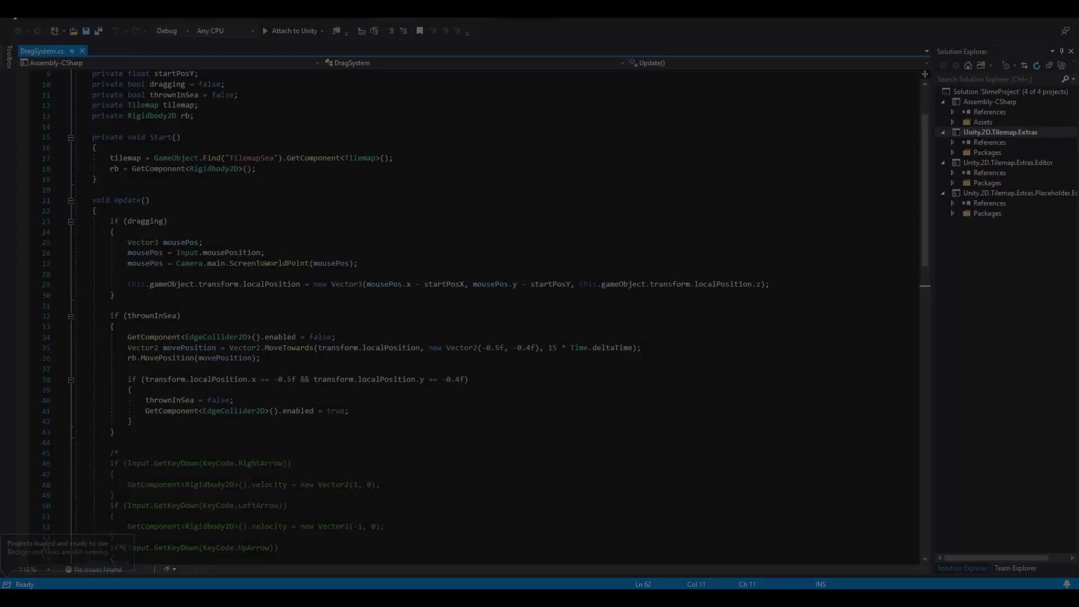
# Switch to Visual Studio and review the OnMouseDown and OnMouseUp methods of DragSystem.cs.
pyautogui.scroll(-15, 484, 316)
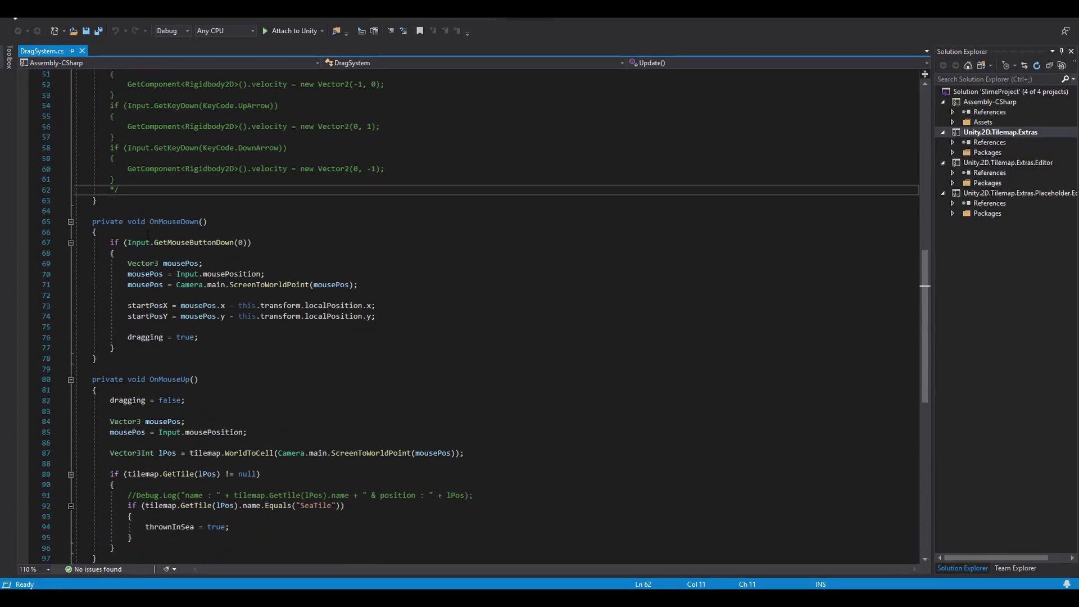
pyautogui.scroll(-3, 150, 362)
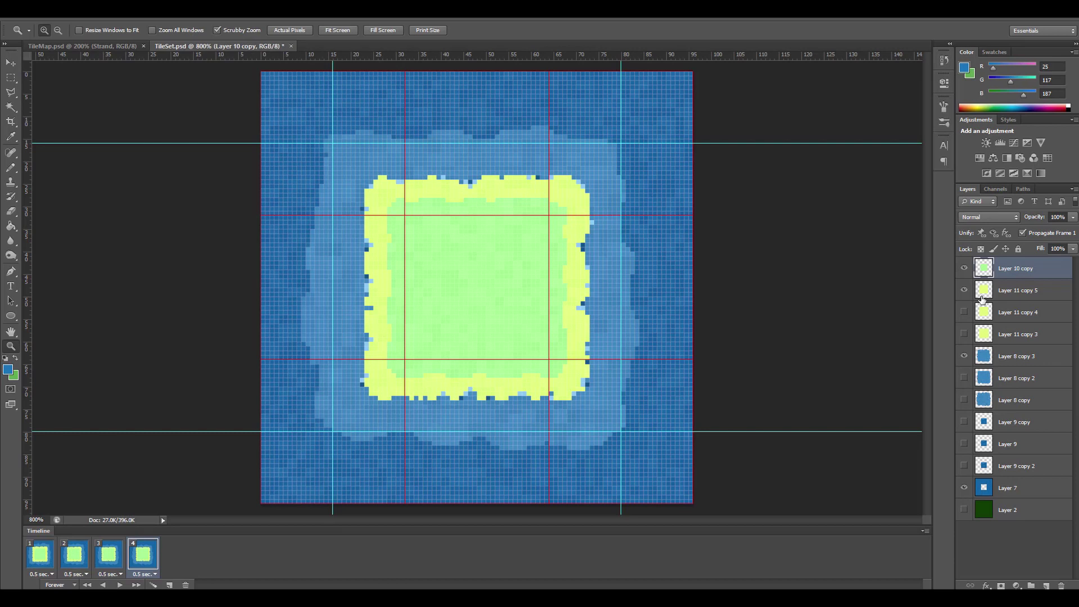
# Play and stop the four-frame shore animation of TileSet.psd in Photoshop.
pyautogui.press('space')
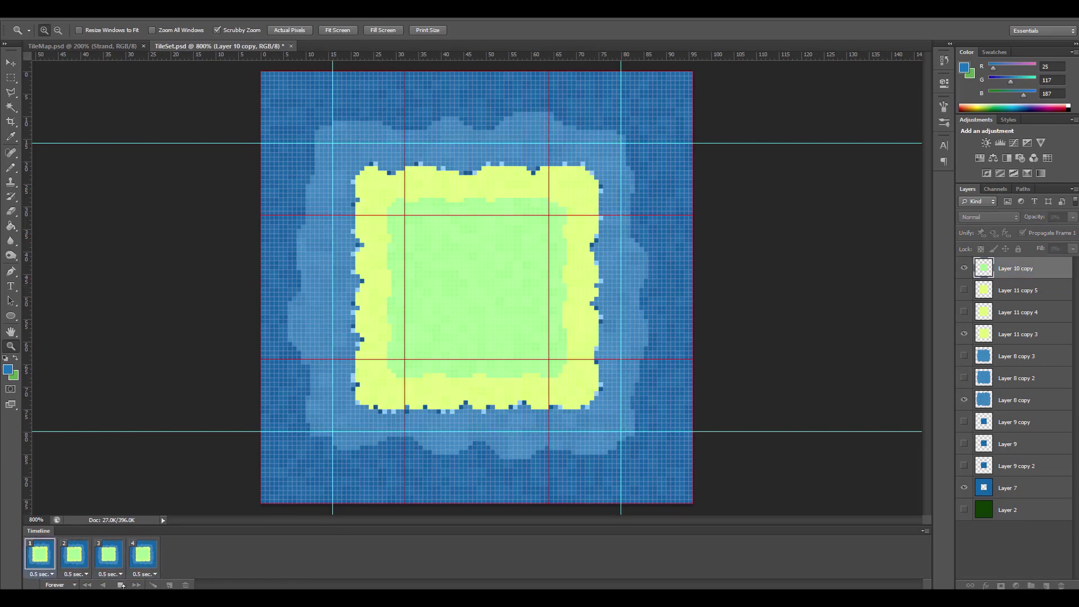
pyautogui.press('space')
# Open the TileMap.psd document and examine the grass, sand and shore tiles from top to bottom.
pyautogui.click(110, 46)
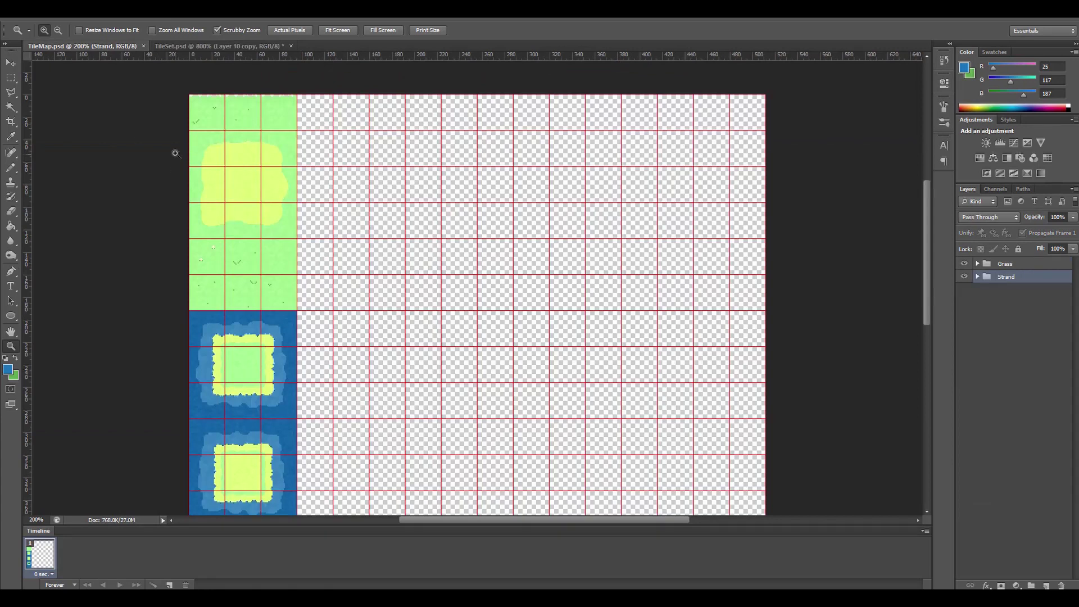
pyautogui.keyDown('alt'); pyautogui.scroll(2, 181, 139); pyautogui.keyUp('alt')
pyautogui.scroll(2, 214, 126)
pyautogui.keyDown('alt'); pyautogui.scroll(1, 219, 127); pyautogui.keyUp('alt')
pyautogui.scroll(1, 224, 126)
pyautogui.scroll(-2, 401, 318)
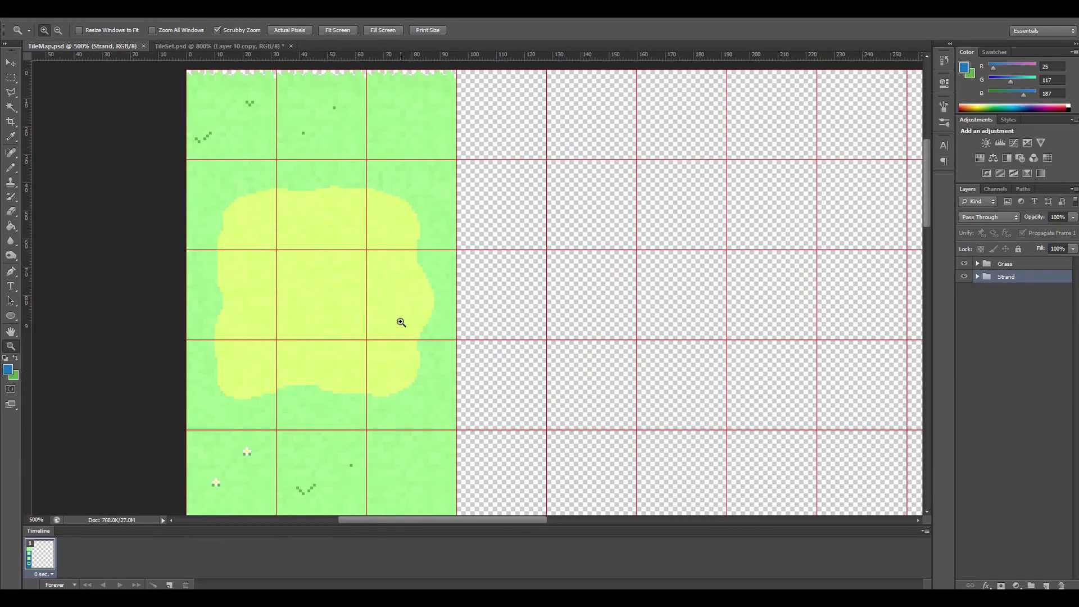
pyautogui.scroll(-10, 401, 322)
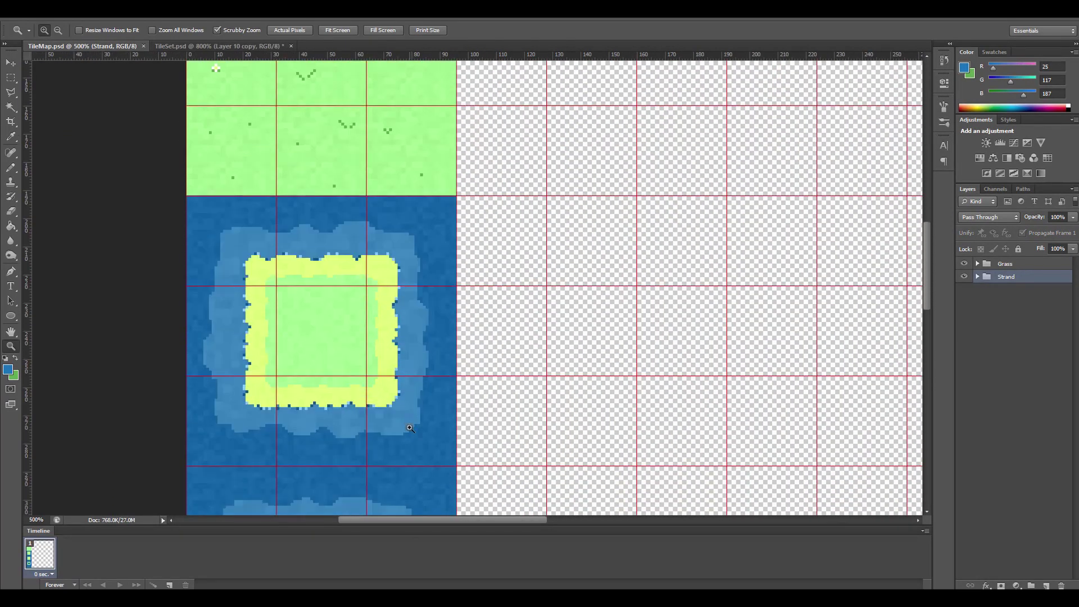
pyautogui.scroll(-4, 410, 428)
pyautogui.moveTo(927, 287); pyautogui.dragTo(921, 385)
pyautogui.keyDown('alt'); pyautogui.scroll(-1, 807, 334); pyautogui.keyUp('alt')
pyautogui.rightClick(818, 327)
pyautogui.click(822, 329)
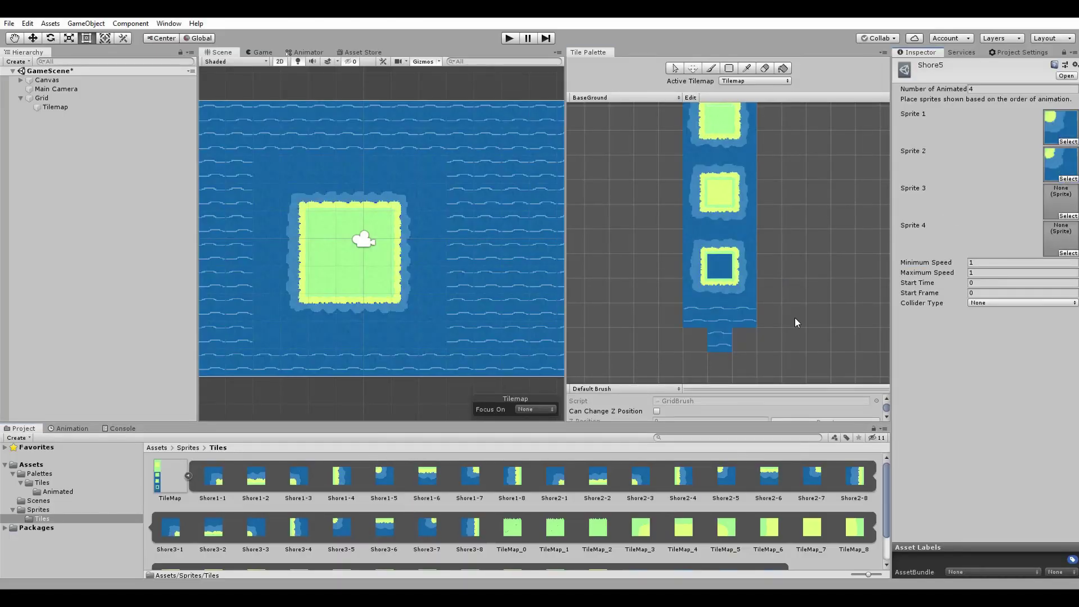
# Unlock the inspector in Unity and select the Shore6 animated tile in Assets > Palettes > Tiles > Animated.
pyautogui.click(1064, 53)
pyautogui.click(157, 448)
pyautogui.doubleClick(167, 477)
pyautogui.doubleClick(167, 477)
pyautogui.doubleClick(172, 478)
pyautogui.click(211, 477)
pyautogui.click(293, 477)
pyautogui.click(330, 480)
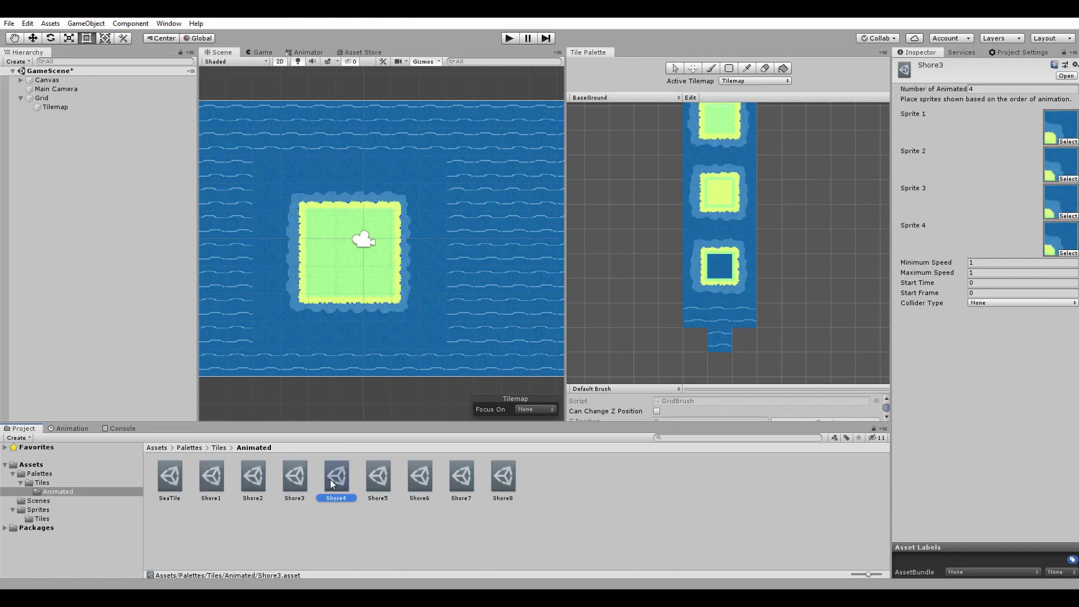
pyautogui.click(420, 477)
# Fill Shore6's four animation sprite slots with the matching top-edge shore sprites from Assets > Sprites > Tiles.
pyautogui.click(153, 448)
pyautogui.doubleClick(253, 477)
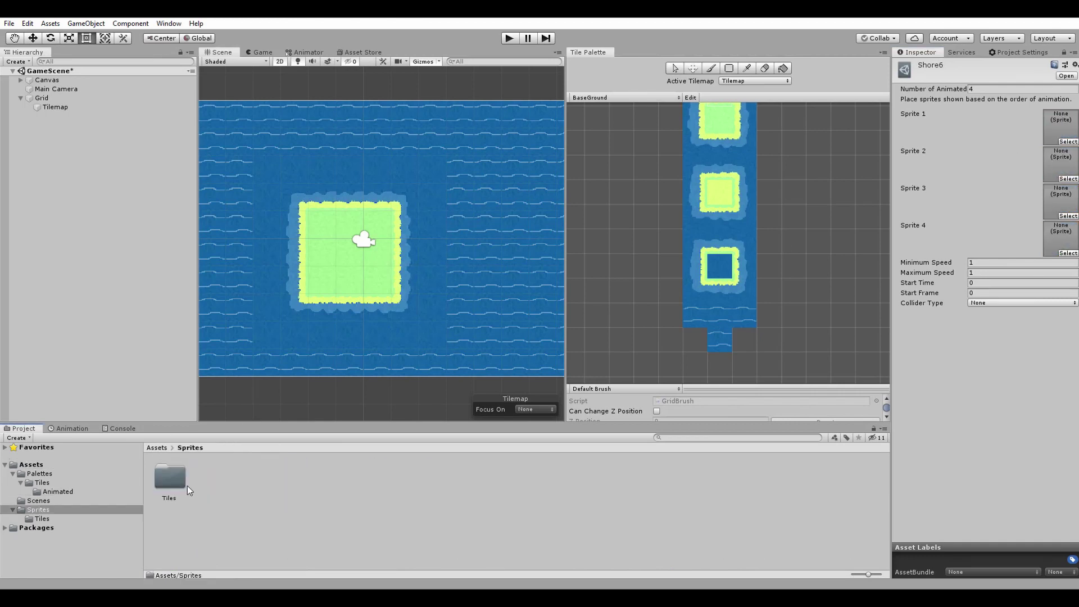
pyautogui.doubleClick(175, 480)
pyautogui.moveTo(1052, 144); pyautogui.dragTo(1064, 171)
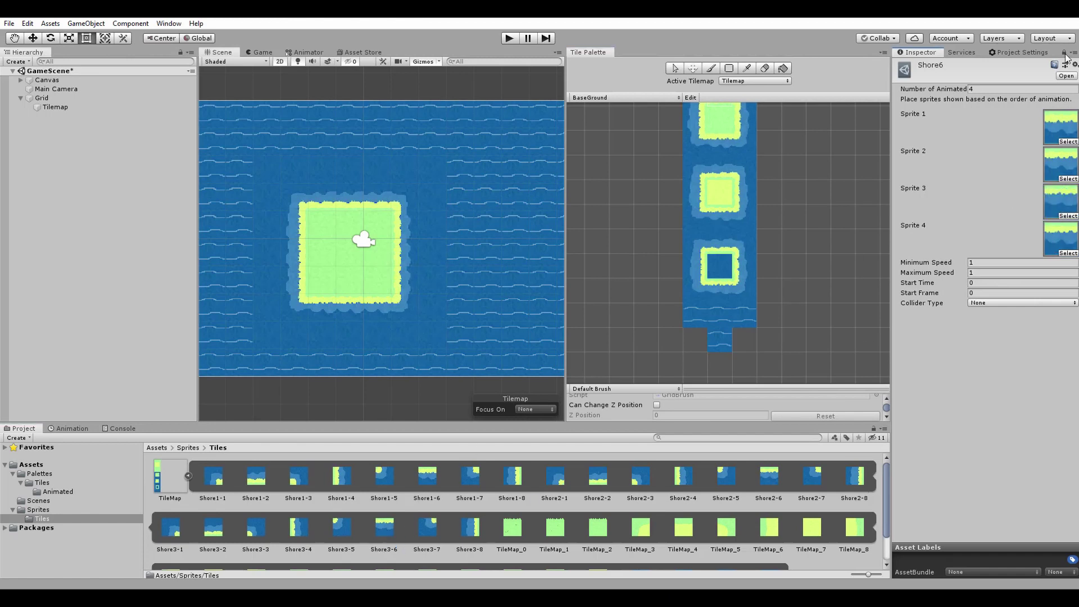
# Unlock the inspector again and select the Shore7 animated tile in the Animated folder.
pyautogui.click(1064, 53)
pyautogui.click(158, 447)
pyautogui.doubleClick(169, 478)
pyautogui.doubleClick(175, 477)
pyautogui.doubleClick(172, 478)
pyautogui.click(249, 480)
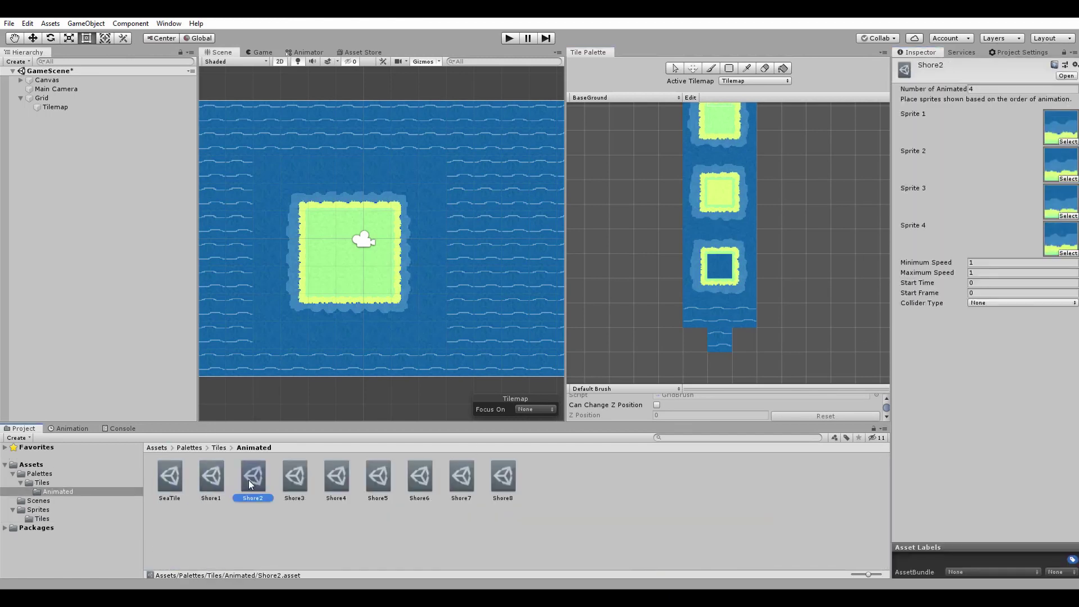
pyautogui.click(336, 481)
pyautogui.click(387, 481)
pyautogui.click(467, 479)
# Go to Assets > Sprites > Tiles for the shore sprites while Shore7 stays shown in the inspector.
pyautogui.click(157, 447)
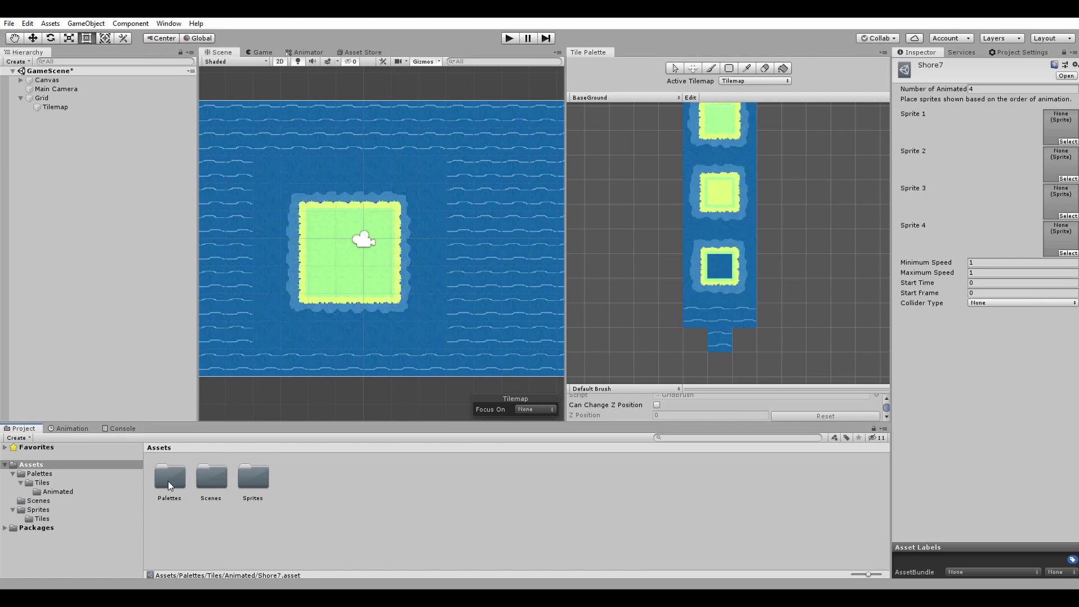
pyautogui.doubleClick(253, 477)
pyautogui.doubleClick(169, 477)
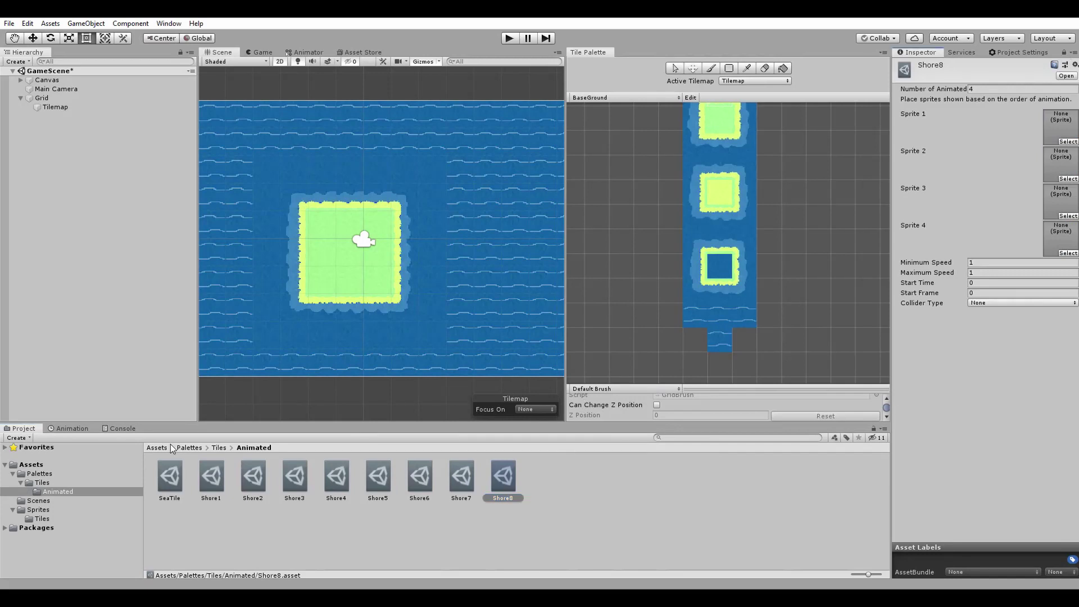
# Return to the Sprites > Tiles folder while keeping the Shore8 tile open in the inspector.
pyautogui.click(157, 447)
pyautogui.doubleClick(253, 477)
pyautogui.doubleClick(169, 478)
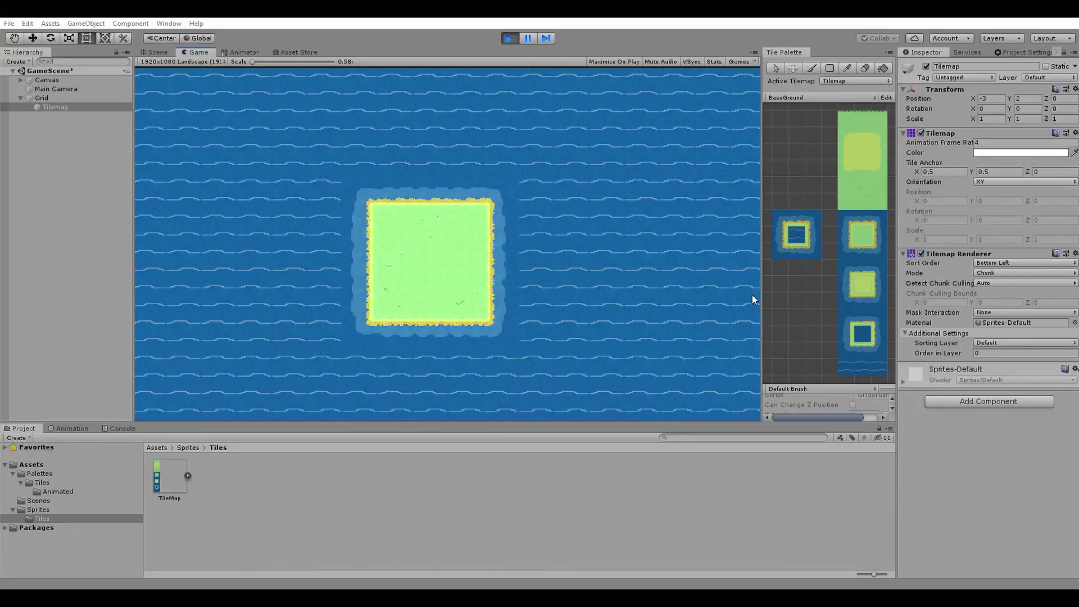
# Widen the Tile Palette beside the running Game view and adjust the game's display scale.
pyautogui.moveTo(762, 293); pyautogui.dragTo(721, 292)
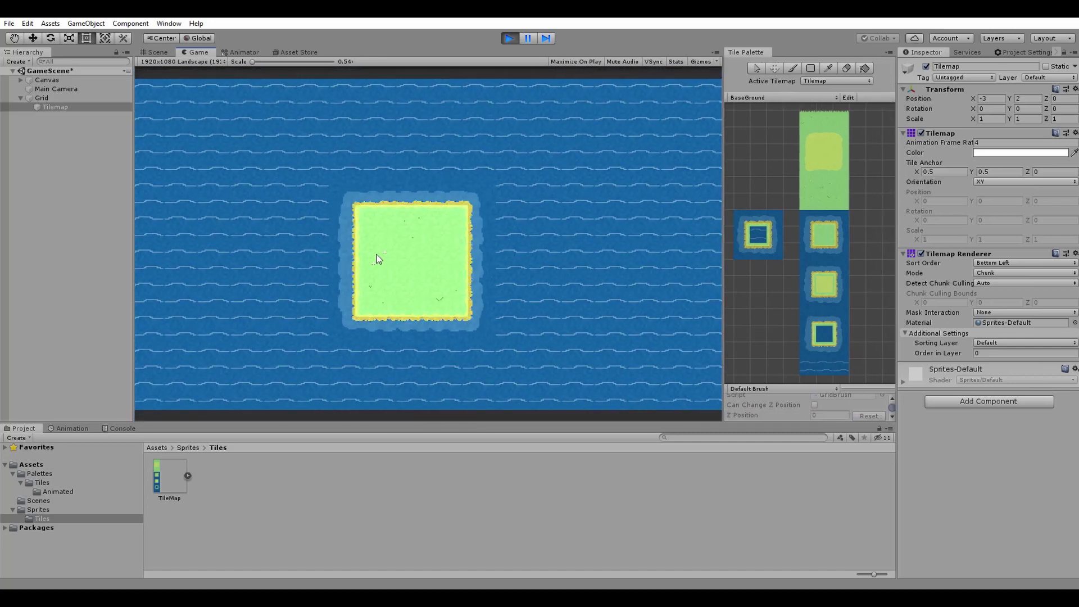
pyautogui.moveTo(250, 62)
pyautogui.mouseDown()
pyautogui.moveTo(281, 63)
pyautogui.moveTo(248, 66)
pyautogui.mouseUp()
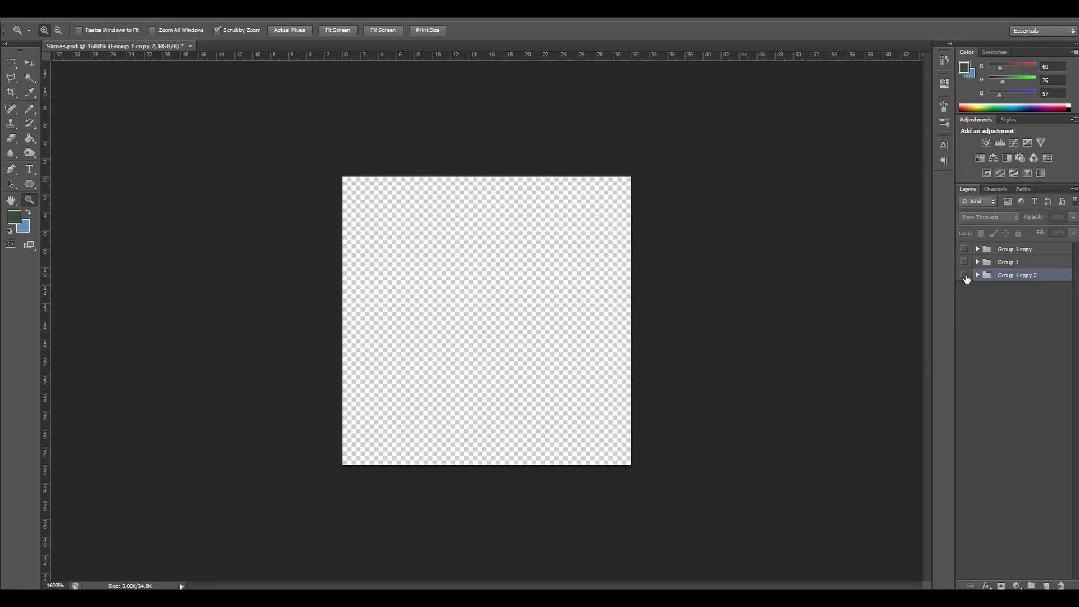
# Show the slime groups Group 1 copy 2, Group 1 and Group 1 copy in Slimes.psd in Photoshop.
pyautogui.click(964, 275)
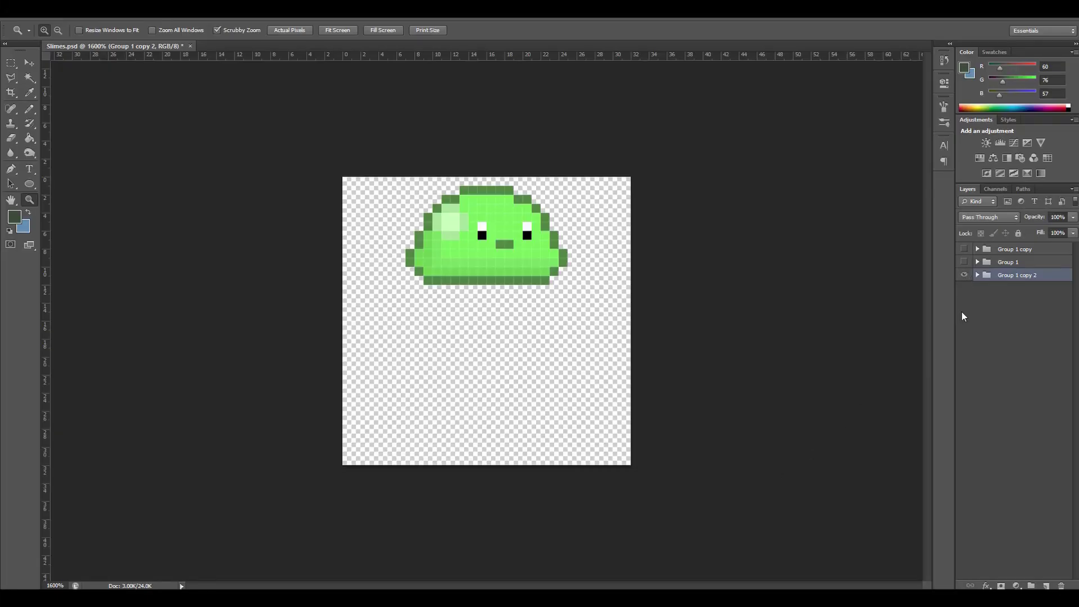
pyautogui.click(964, 263)
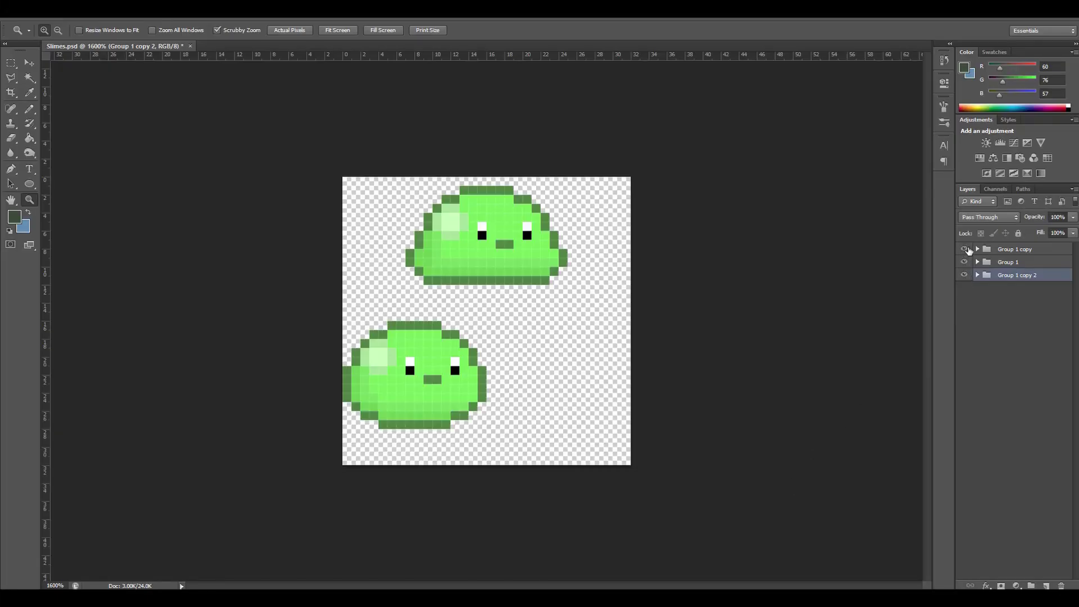
pyautogui.click(509, 346)
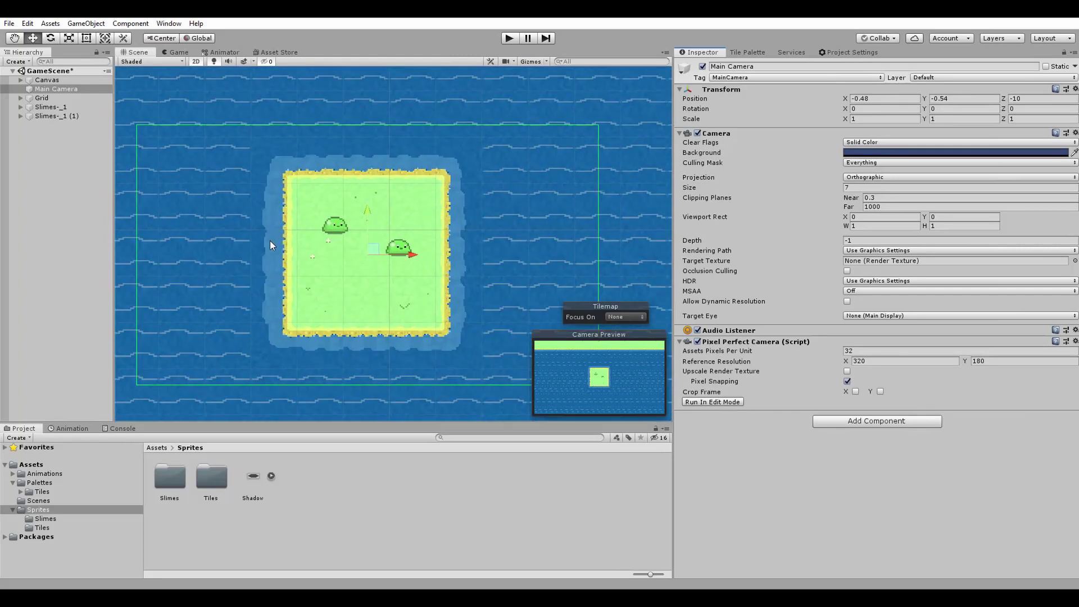
# Inspect the two slimes on the island in Unity's scene and run the game to preview their animation.
pyautogui.scroll(2, 324, 264)
pyautogui.scroll(-2, 371, 236)
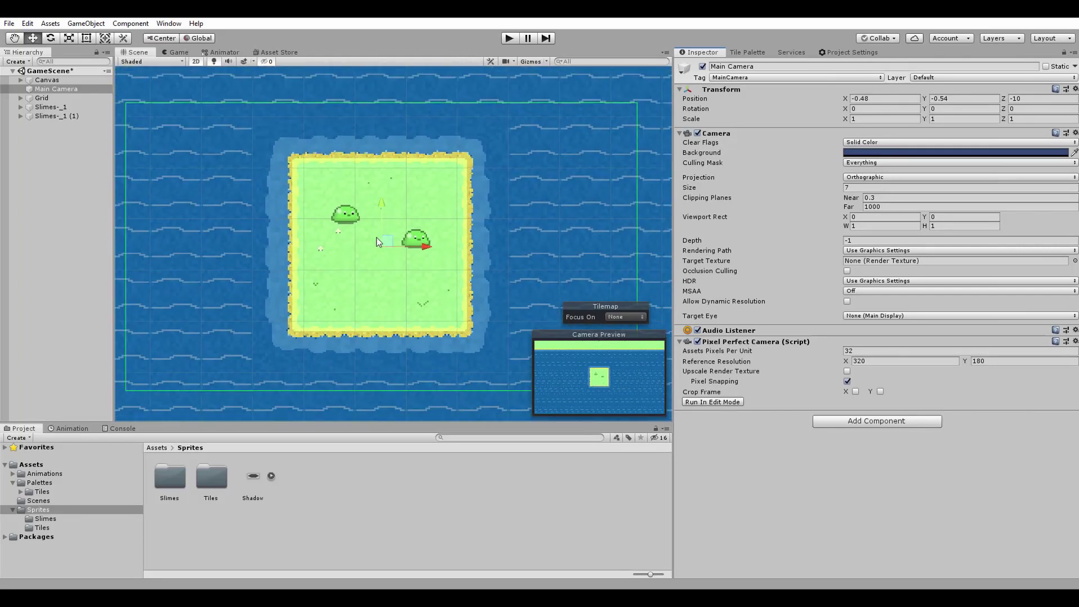
pyautogui.click(513, 40)
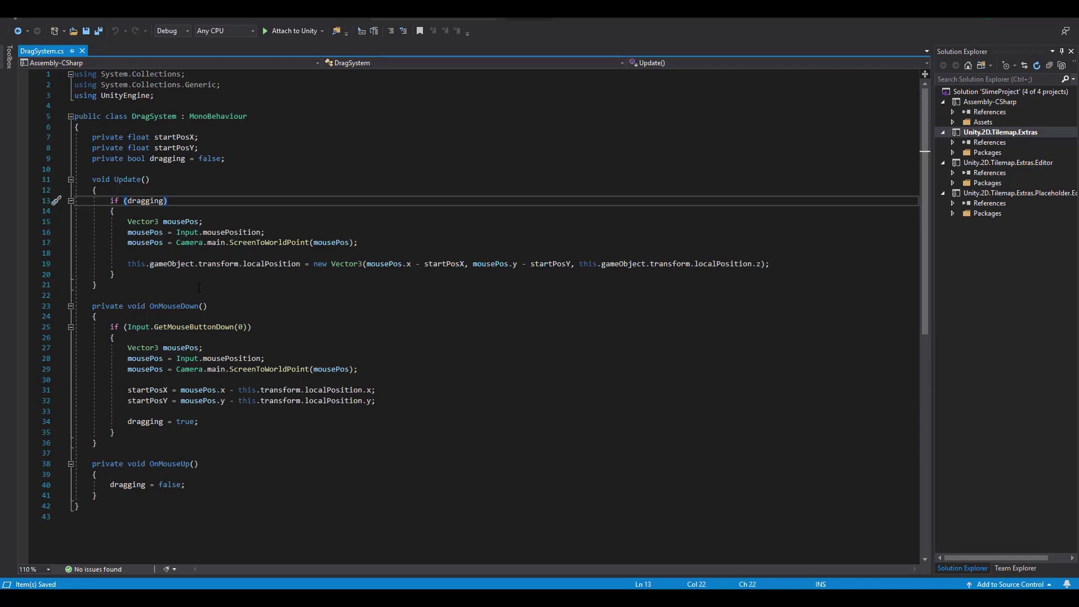
# Review the initial DragSystem.cs code in Visual Studio, from the variable declarations and Update to OnMouseUp.
pyautogui.scroll(-3, 199, 288)
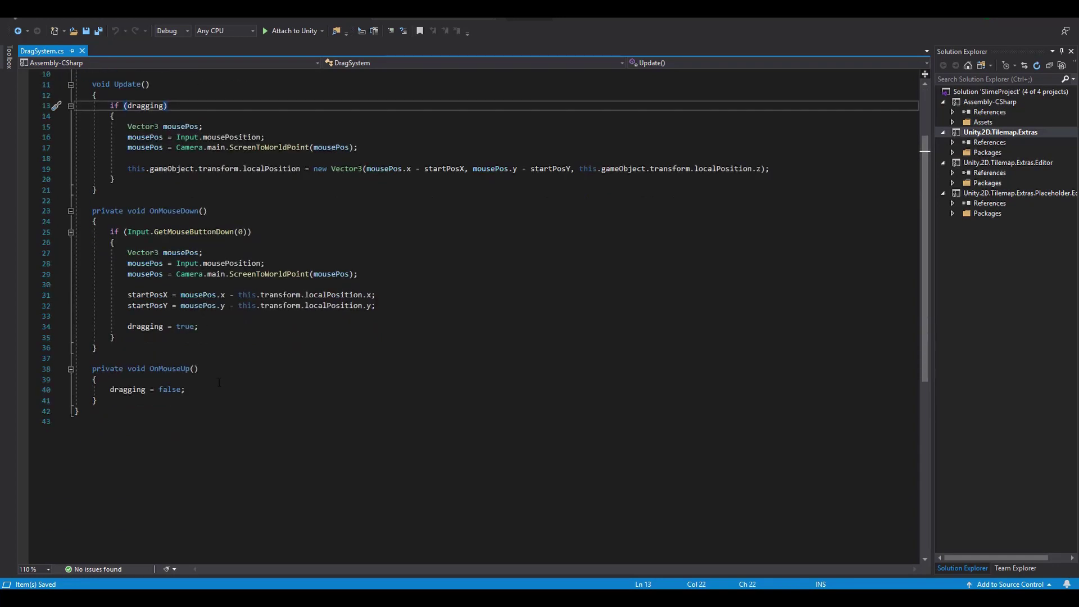
pyautogui.scroll(3, 213, 365)
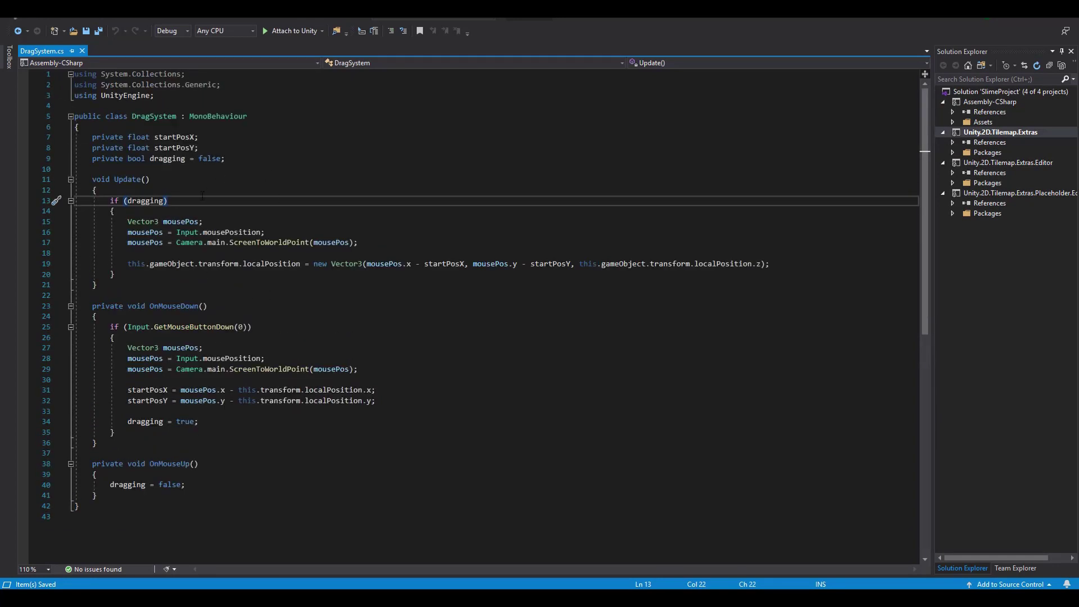
# Switch to Unity, run the game, and test the basic drag script by moving the slime from the island into the sea.
pyautogui.hotkey('alt', 'Tab')
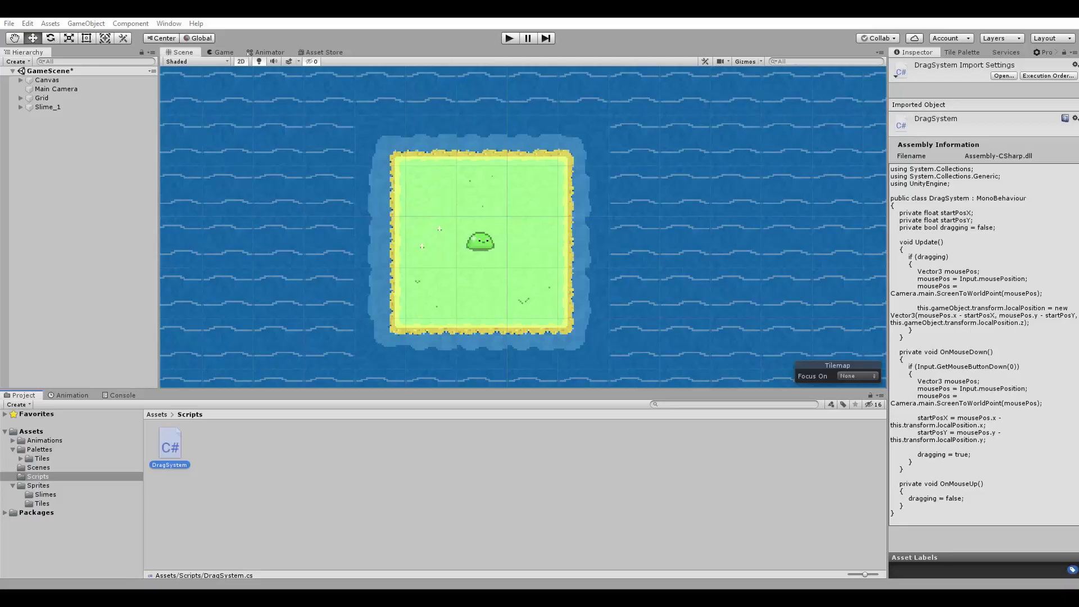
pyautogui.click(515, 41)
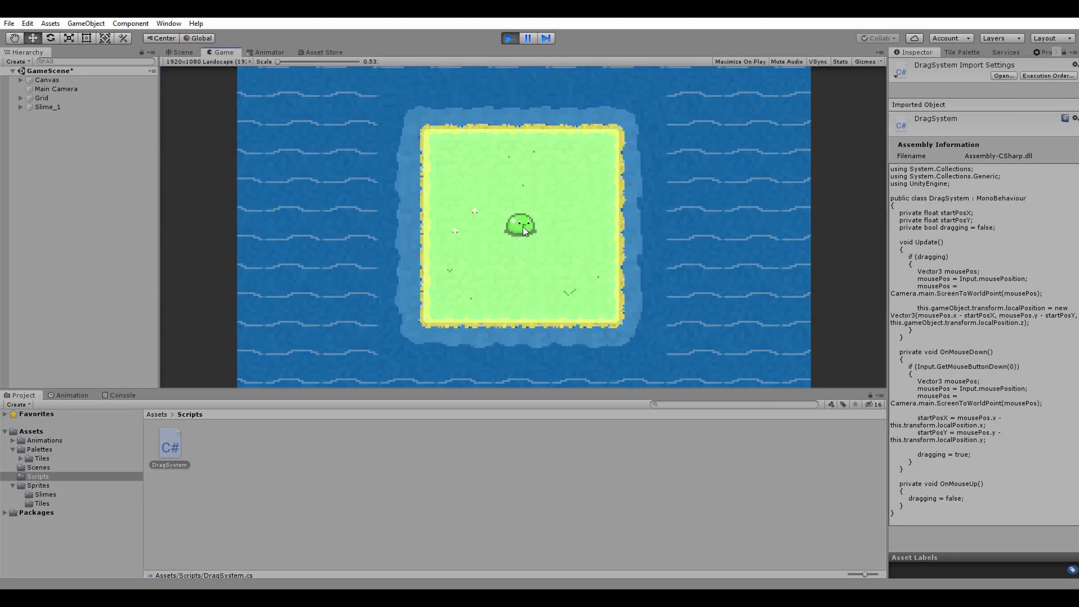
pyautogui.moveTo(522, 227); pyautogui.dragTo(742, 332)
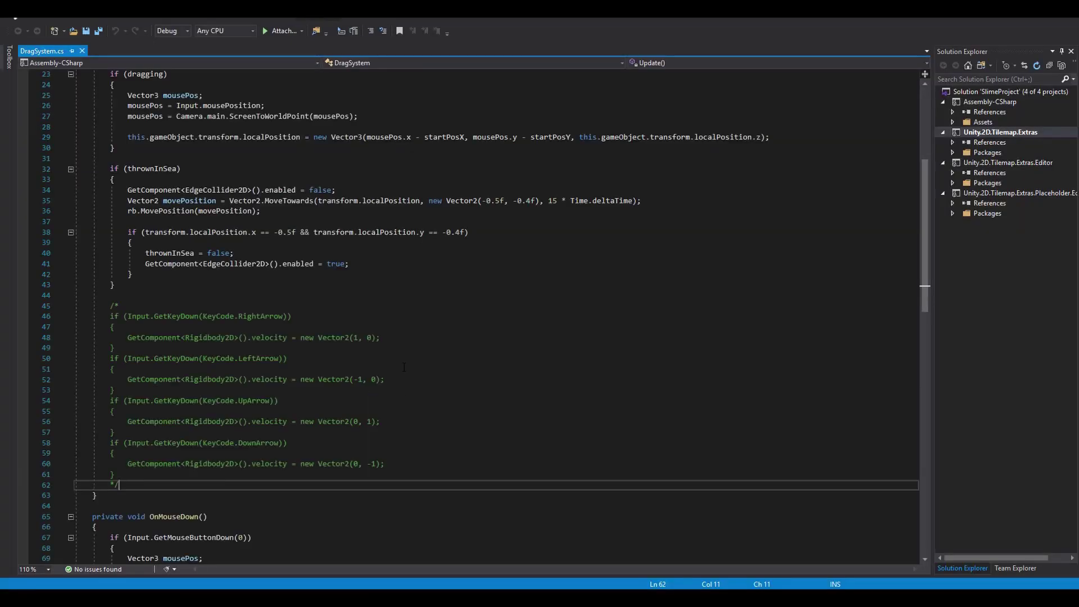
# Review the extended DragSystem.cs code in Visual Studio, including the thrownInSea block in Update and the SeaTile check in OnMouseUp.
pyautogui.scroll(8, 404, 366)
pyautogui.scroll(-4, 147, 315)
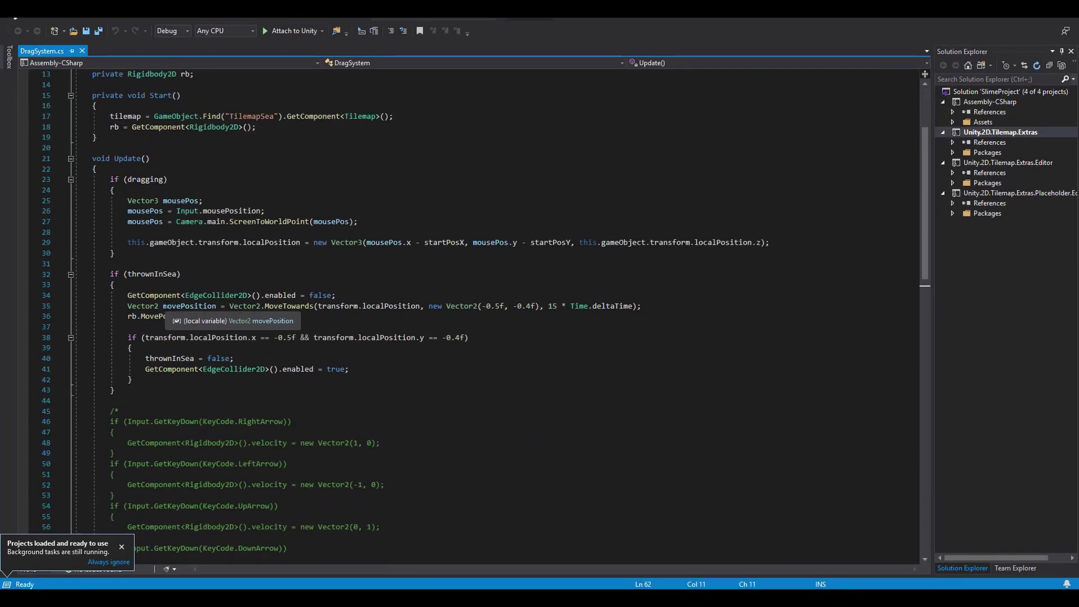
pyautogui.moveTo(923, 206); pyautogui.dragTo(926, 170)
pyautogui.scroll(-16, 147, 235)
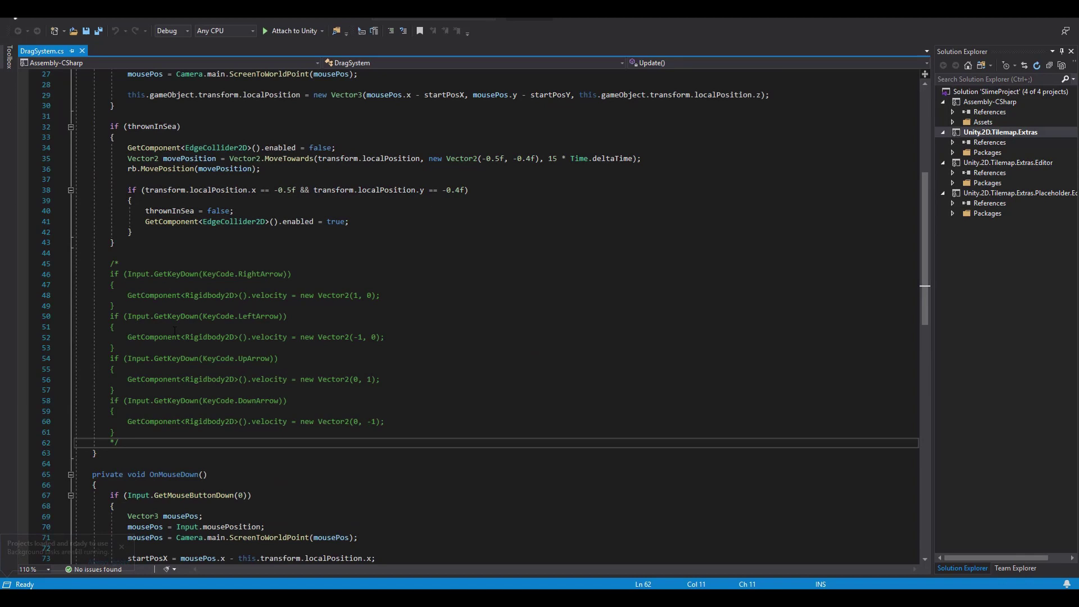
pyautogui.scroll(-3, 148, 234)
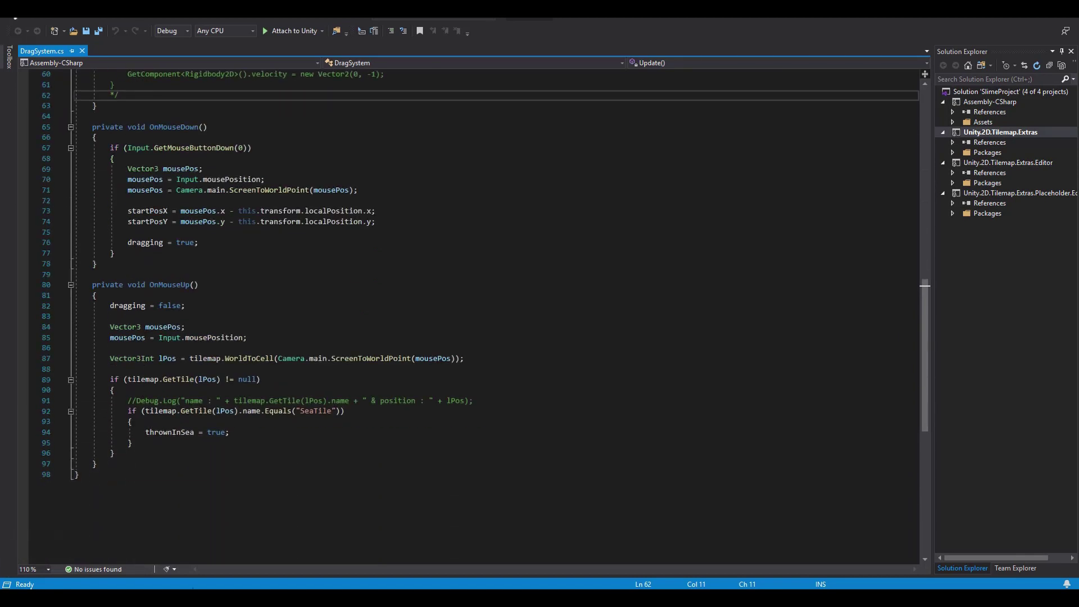
# Switch to Unity, run the game, and throw the slime into the sea to test the return-to-island logic.
pyautogui.hotkey('alt', 'Tab')
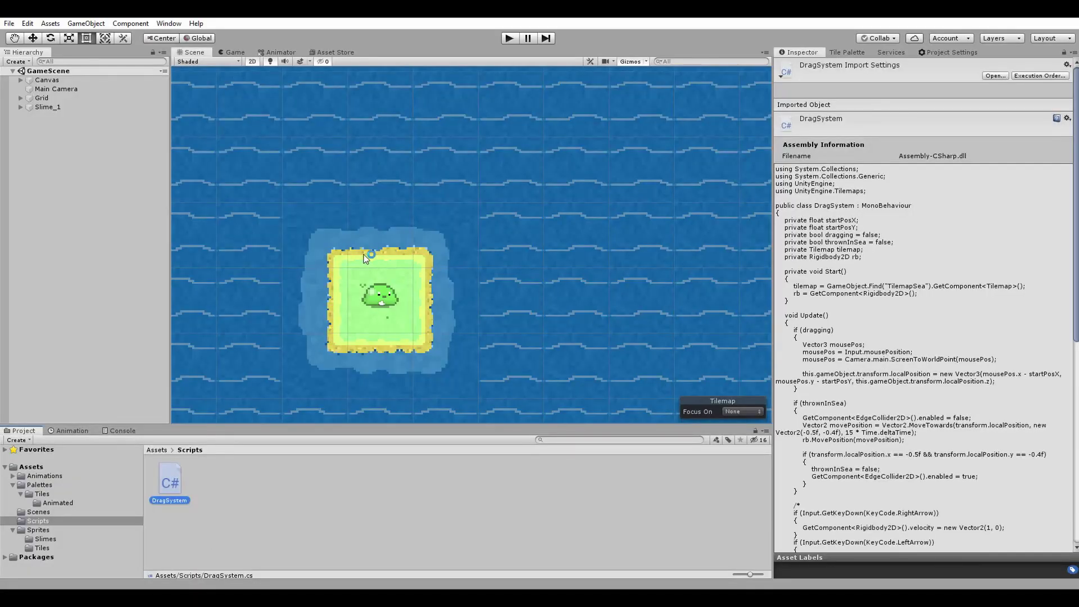
pyautogui.click(509, 39)
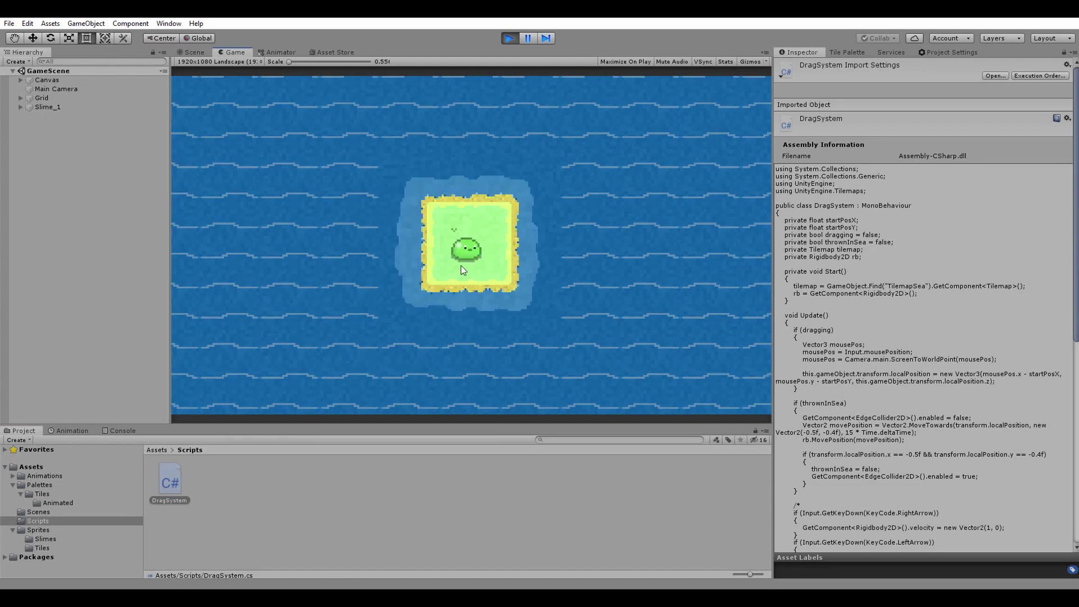
pyautogui.moveTo(463, 269); pyautogui.dragTo(697, 238)
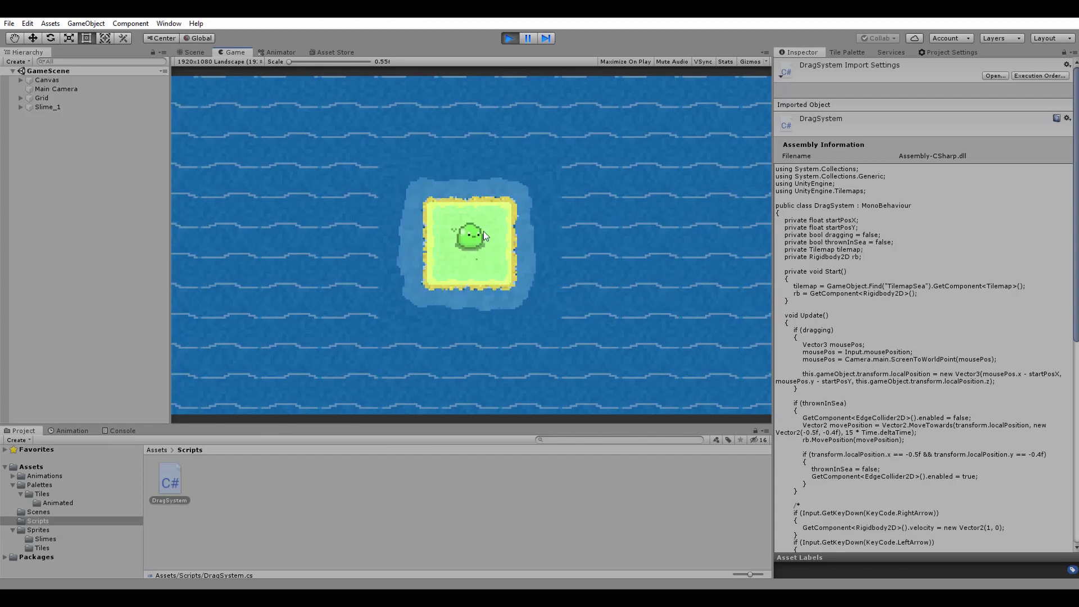
# Test the drag script further by throwing the slime into the sea twice and dropping it at several spots on the island.
pyautogui.moveTo(483, 230); pyautogui.dragTo(281, 141)
pyautogui.moveTo(474, 249); pyautogui.dragTo(341, 396)
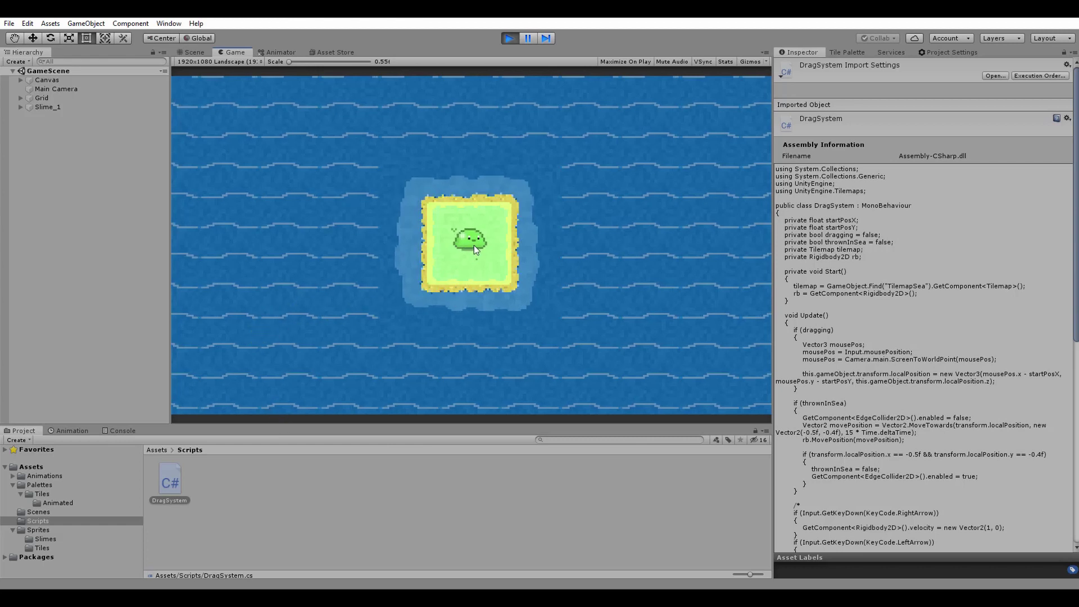
pyautogui.moveTo(474, 245); pyautogui.dragTo(459, 271)
pyautogui.moveTo(494, 230); pyautogui.dragTo(447, 219)
pyautogui.moveTo(479, 261); pyautogui.dragTo(487, 265)
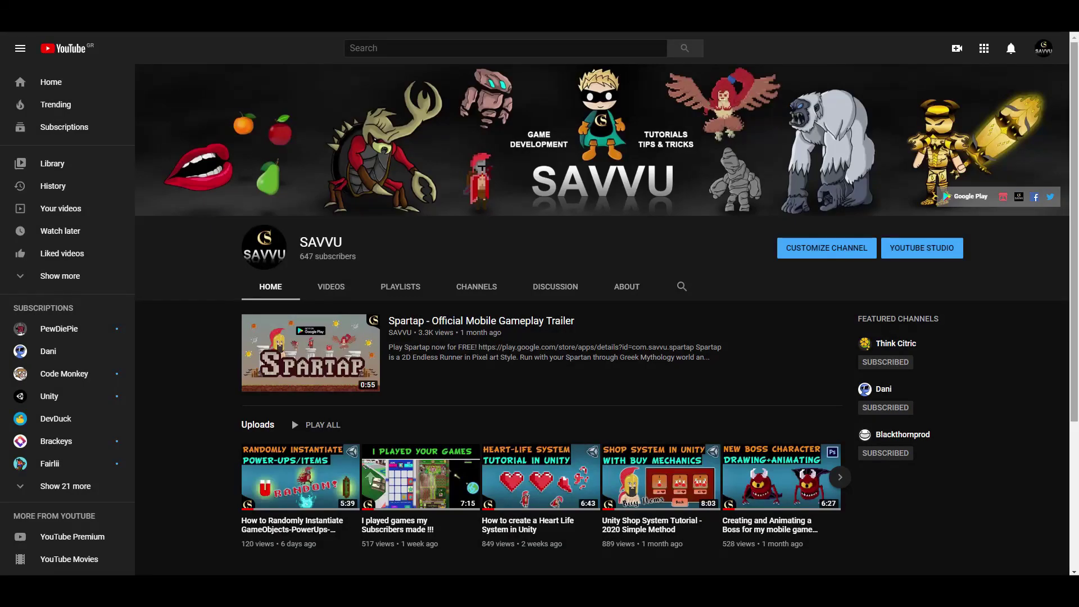
# Switch to YouTube and look through the SAVVU channel's home page, uploaded videos, and About description.
pyautogui.scroll(-2, 1019, 236)
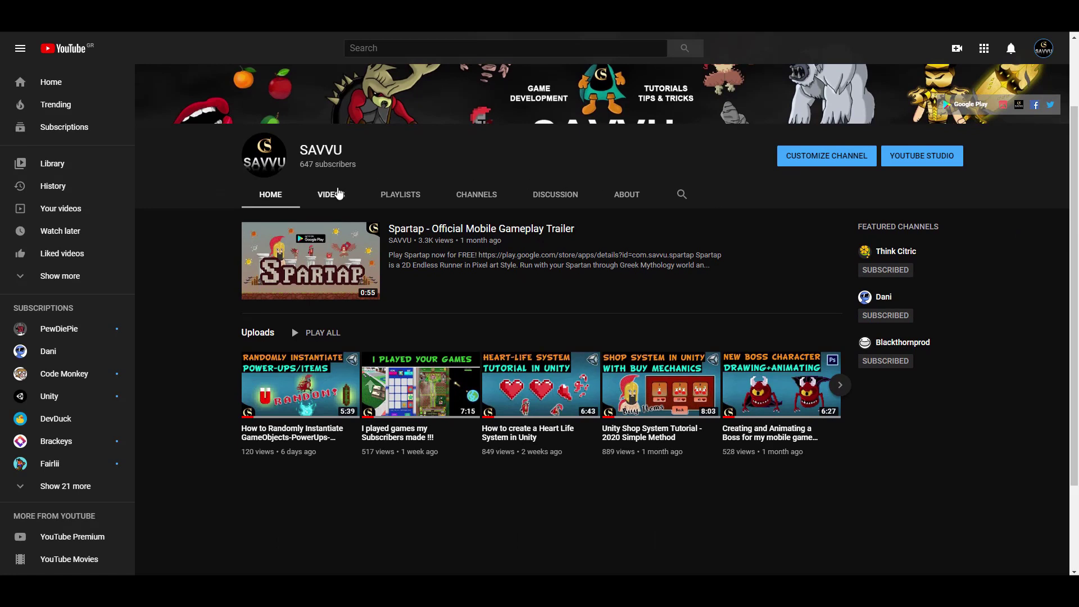
pyautogui.click(338, 193)
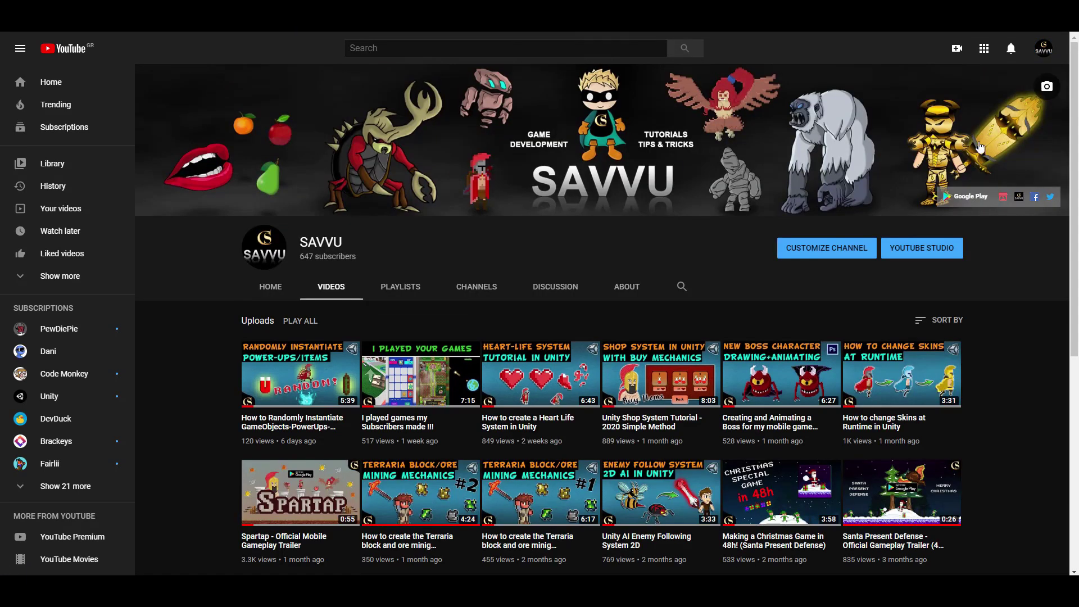
pyautogui.scroll(-3, 1071, 218)
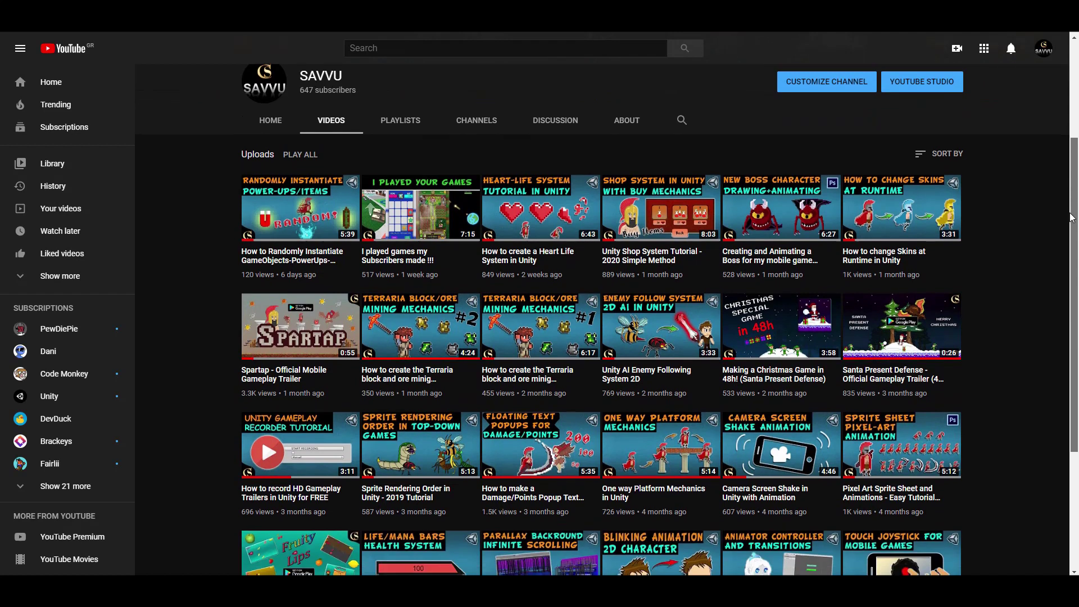
pyautogui.moveTo(1070, 218); pyautogui.dragTo(1071, 172)
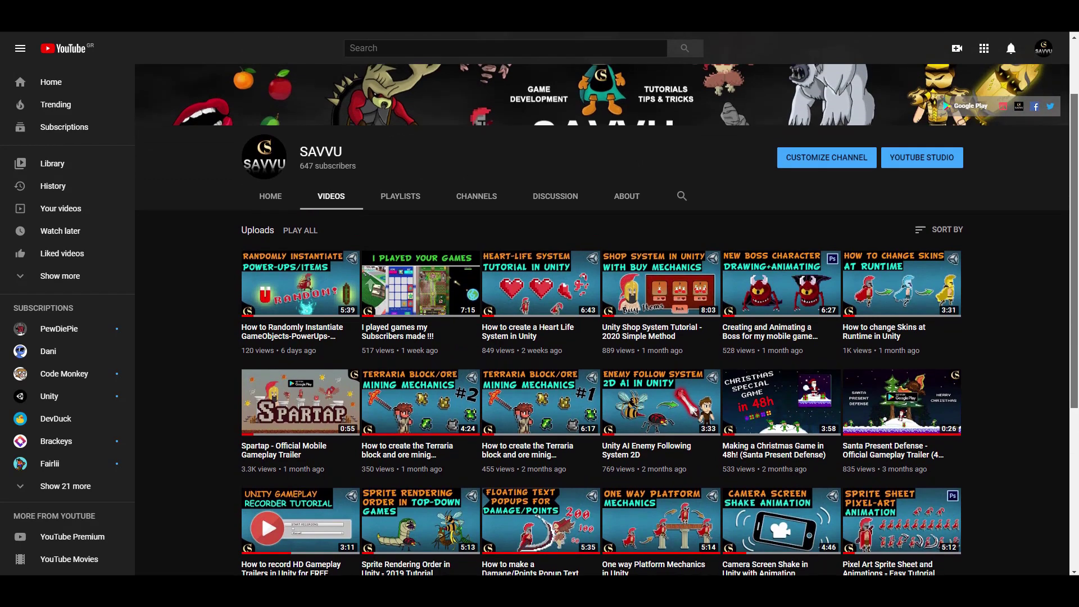
pyautogui.click(643, 197)
pyautogui.scroll(-2, 632, 282)
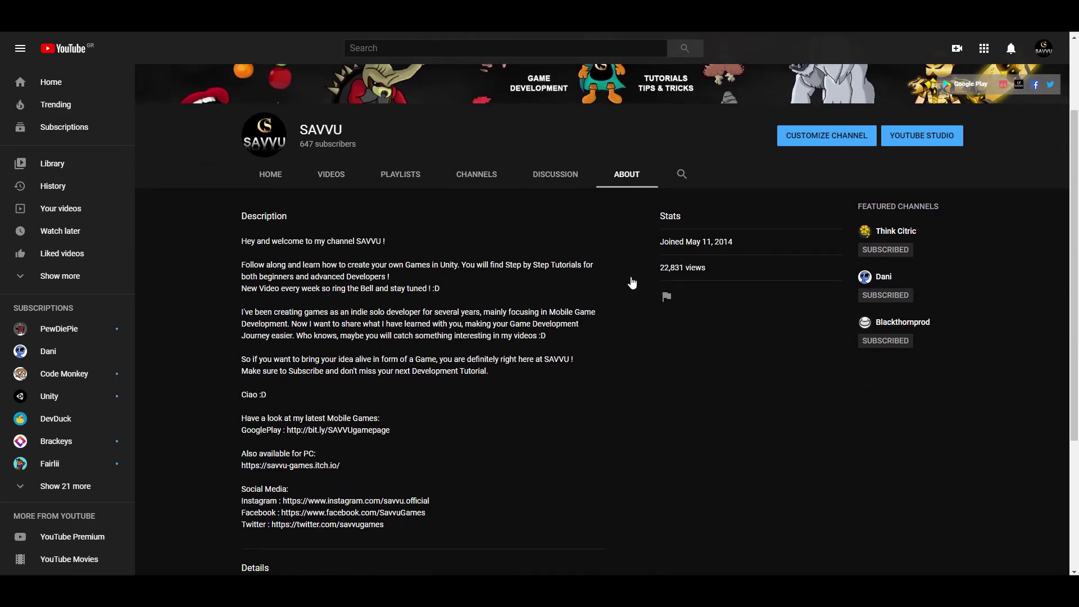
pyautogui.scroll(-1, 630, 279)
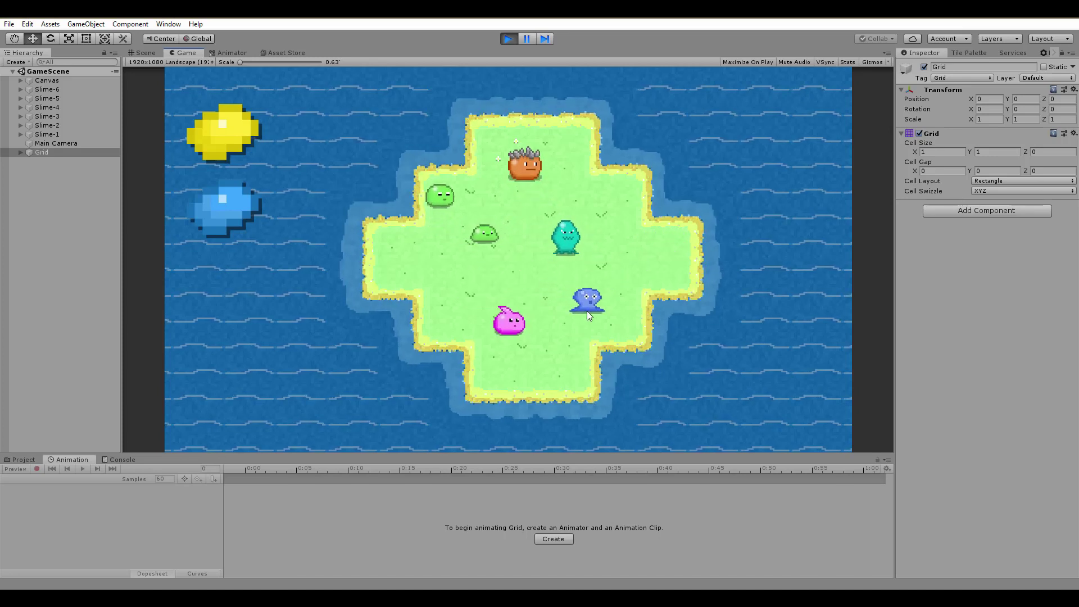
# Switch to Unity and test dragging the small green slime from the cross-shaped island into the sea in the running game.
pyautogui.moveTo(487, 238); pyautogui.dragTo(768, 118)
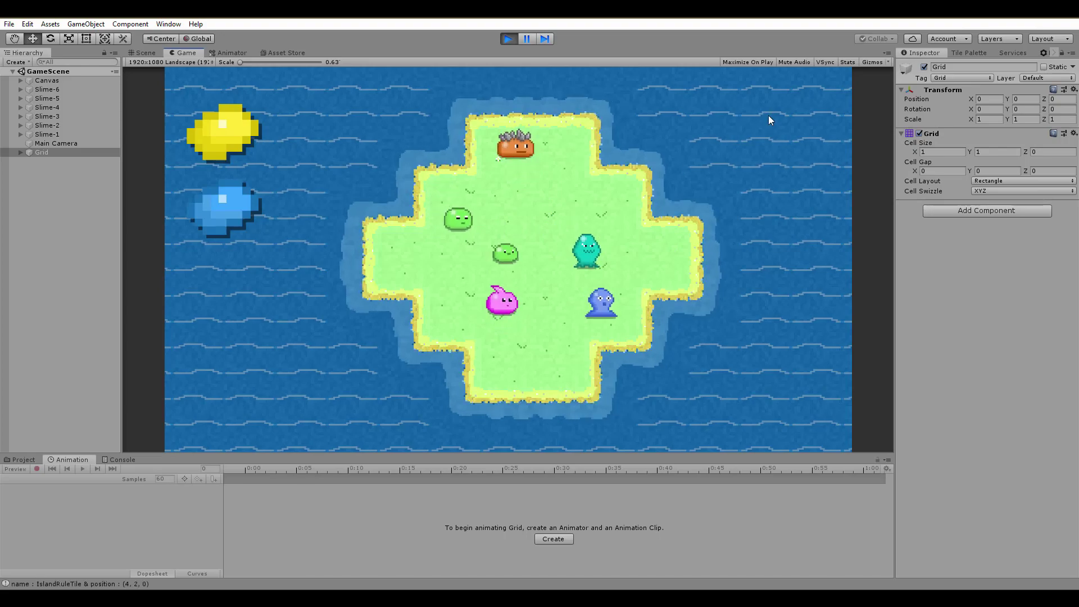